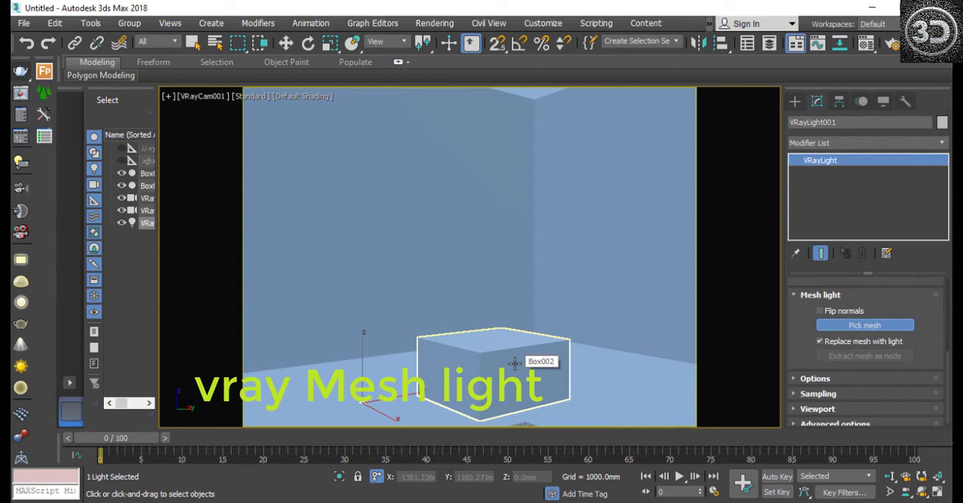
Step: Pick the box on the floor as the V-Ray light's mesh, render the camera view, and close the frame buffer
{"action": "left_click", "coordinate": [515, 363]}
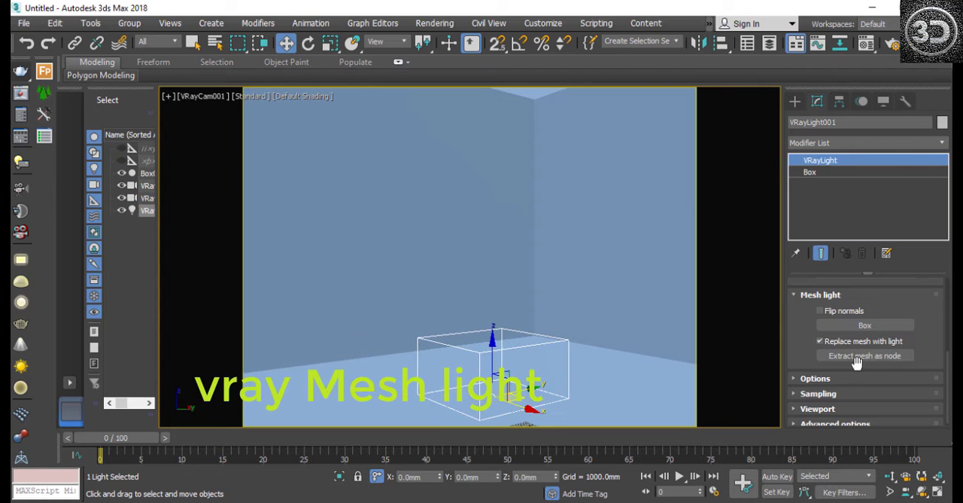
{"action": "left_click", "coordinate": [20, 73]}
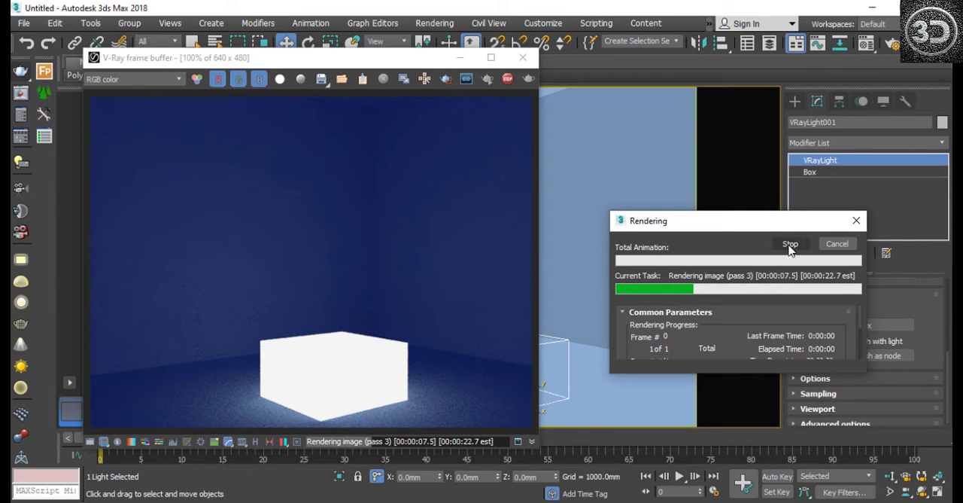
{"action": "left_click", "coordinate": [522, 58]}
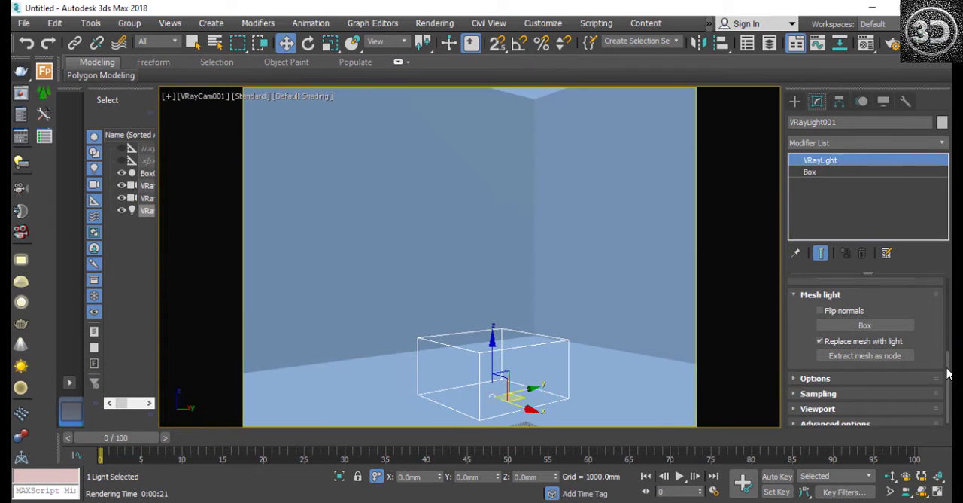
Step: Examine the mesh light's General settings, including its colour selector and colour mode choices, leaving the values as they are
{"action": "left_click_drag", "start_coordinate": [946, 362], "coordinate": [949, 285]}
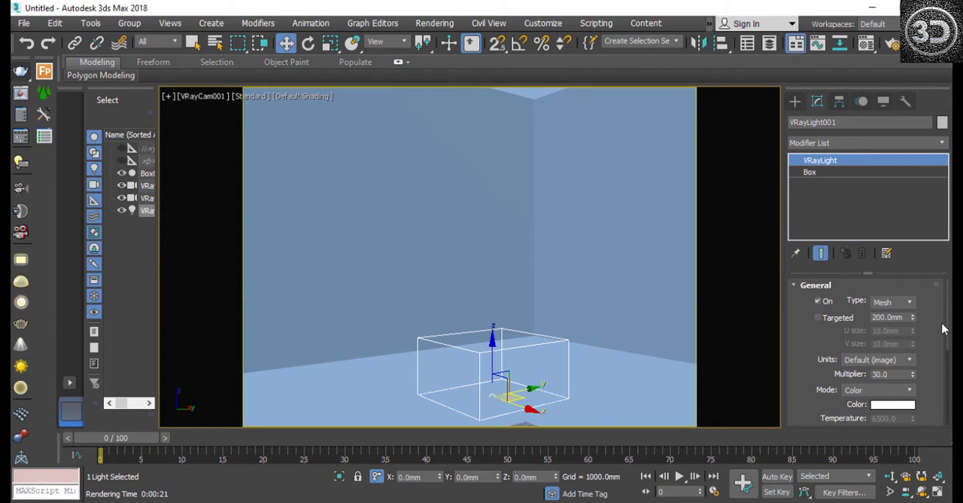
{"action": "left_click_drag", "start_coordinate": [948, 316], "coordinate": [950, 344]}
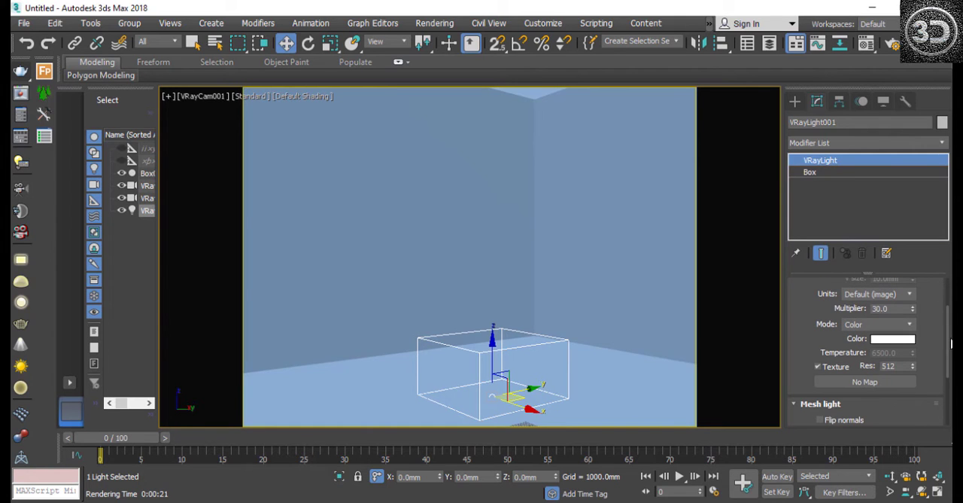
{"action": "left_click", "coordinate": [892, 340]}
{"action": "left_click", "coordinate": [877, 324]}
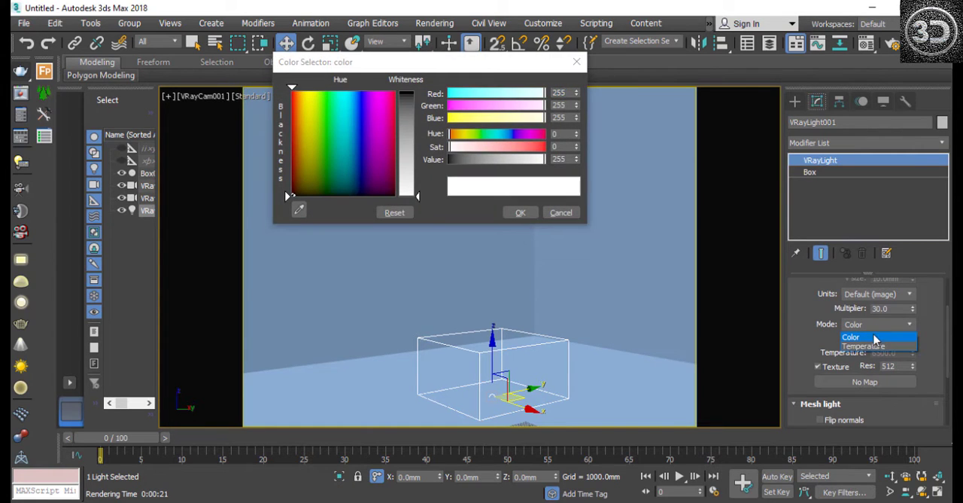
{"action": "left_click", "coordinate": [556, 216]}
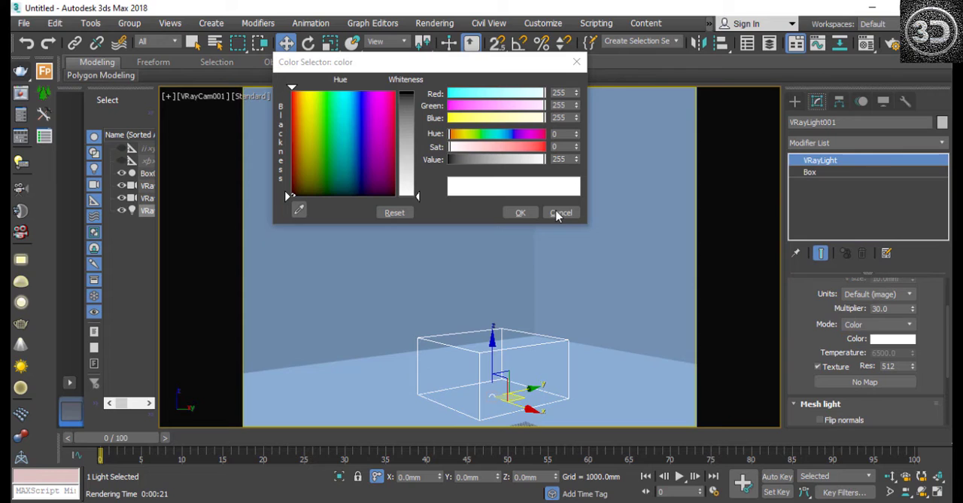
{"action": "left_click", "coordinate": [563, 216]}
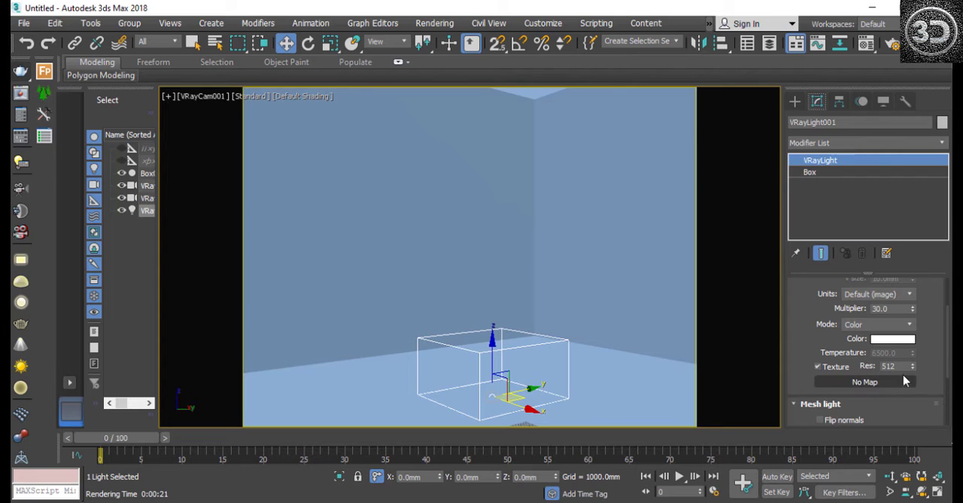
Step: Enable the Invisible option for the mesh light, test-render the scene, and stop the render
{"action": "left_click_drag", "start_coordinate": [950, 346], "coordinate": [948, 403]}
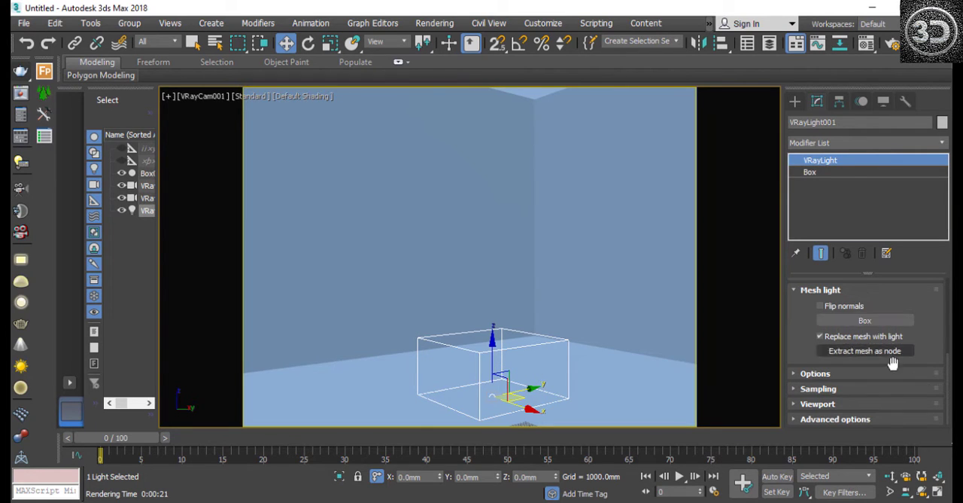
{"action": "left_click", "coordinate": [793, 374]}
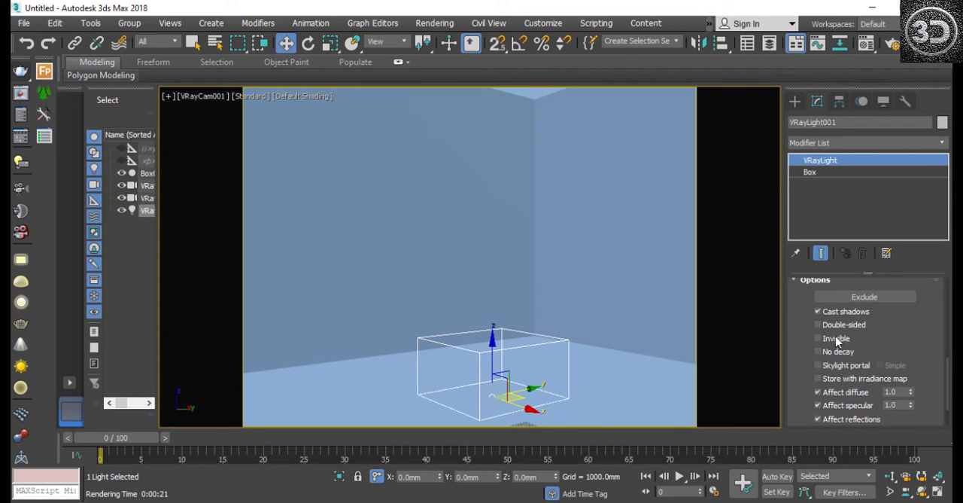
{"action": "left_click", "coordinate": [818, 338]}
{"action": "left_click", "coordinate": [20, 72]}
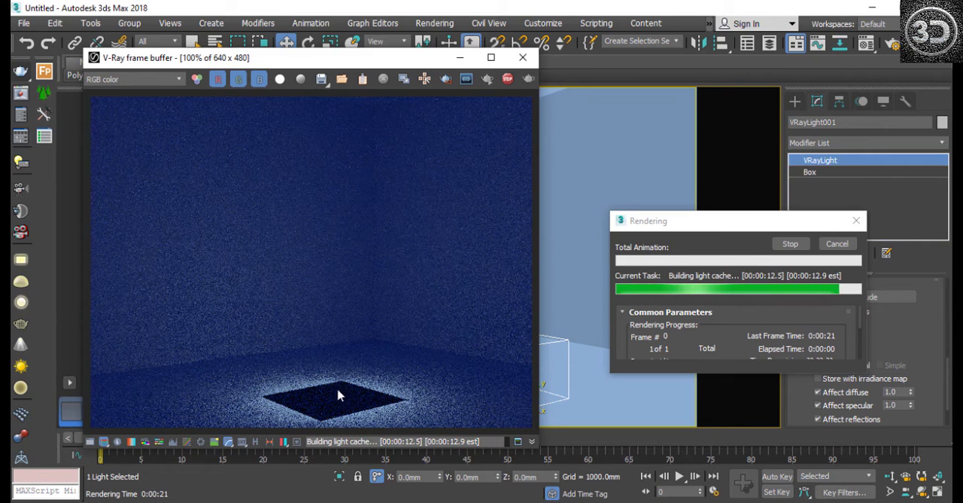
{"action": "left_click", "coordinate": [790, 247]}
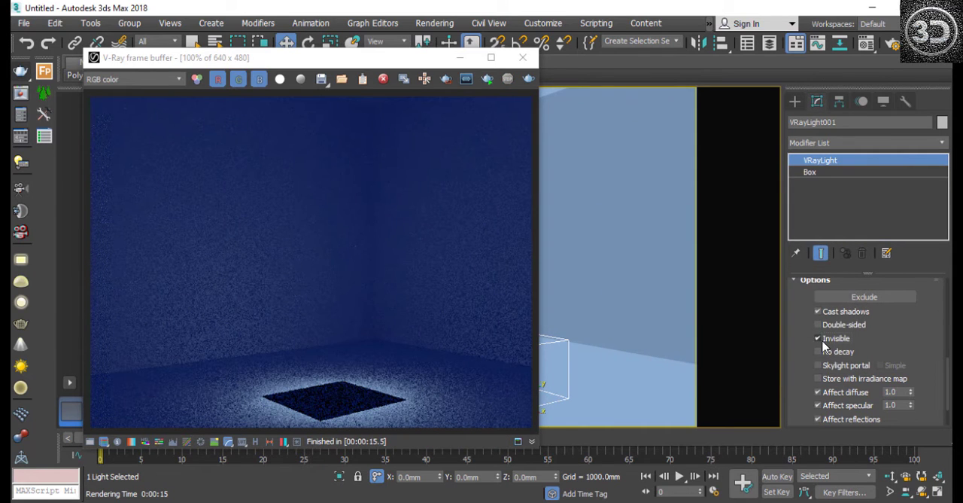
Step: Turn off the mesh light's Invisible option, start another test render, close the frame buffer, and cancel the render
{"action": "left_click", "coordinate": [528, 81]}
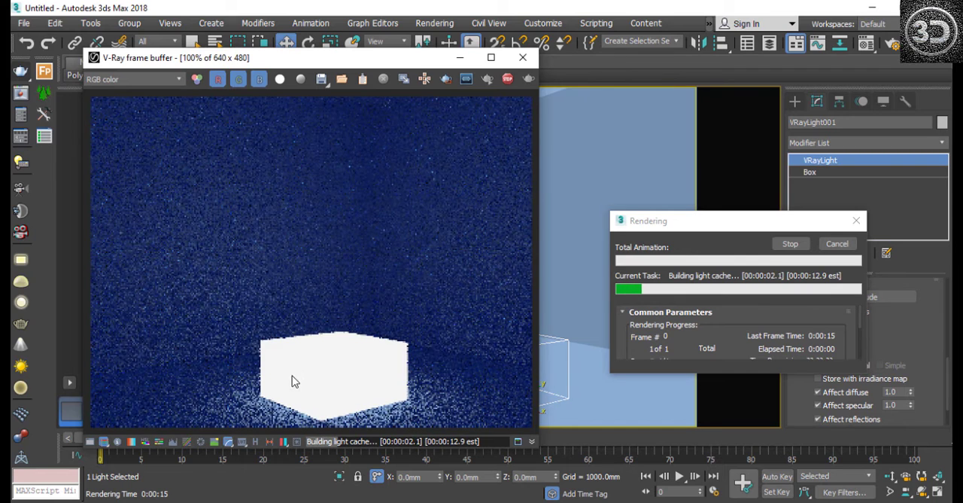
{"action": "left_click", "coordinate": [523, 57]}
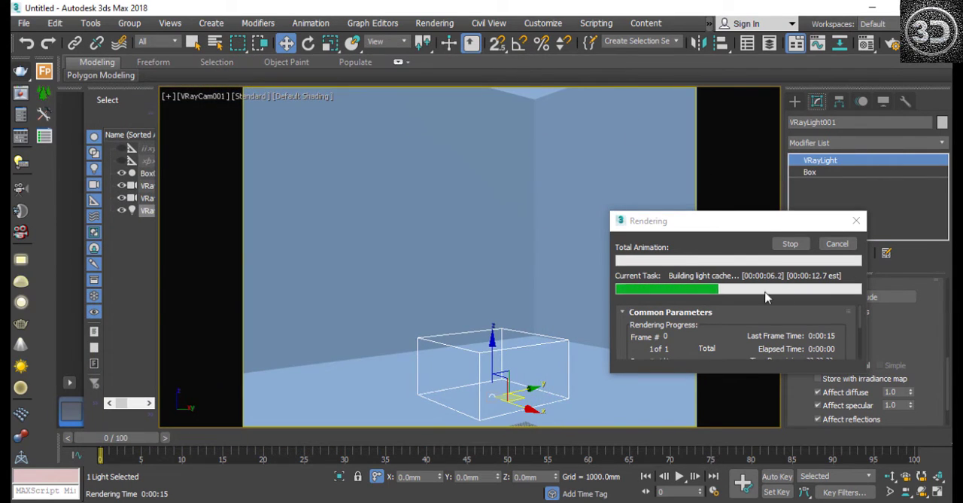
{"action": "left_click", "coordinate": [836, 244]}
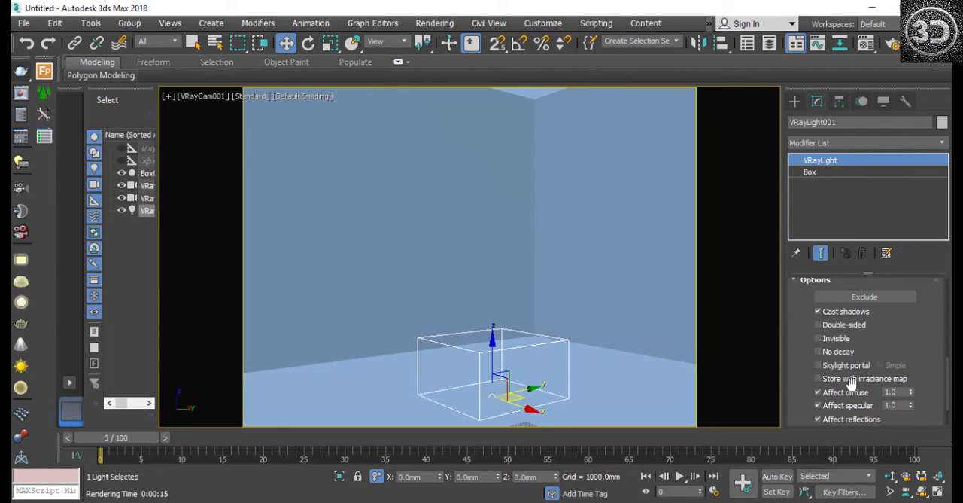
Step: Expand and examine the mesh light's Sampling, Viewport and Advanced options settings
{"action": "left_click_drag", "start_coordinate": [948, 386], "coordinate": [948, 401]}
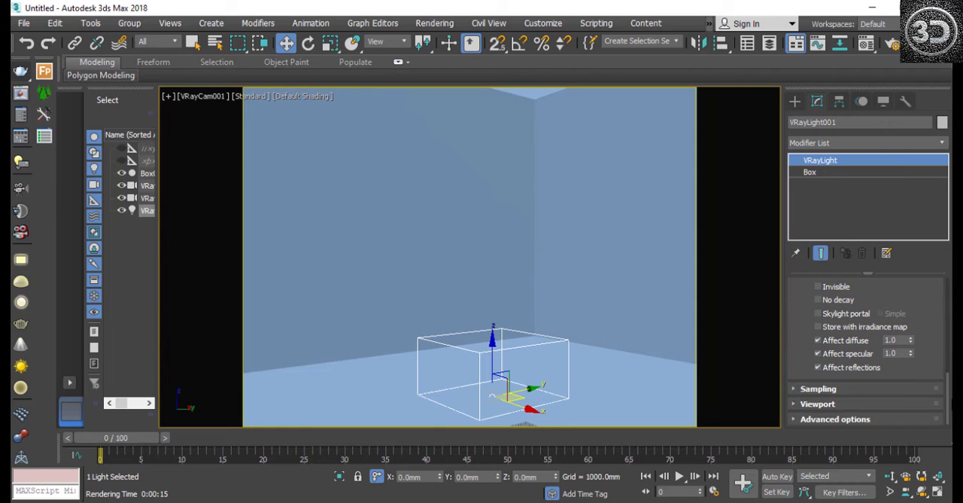
{"action": "left_click", "coordinate": [794, 389]}
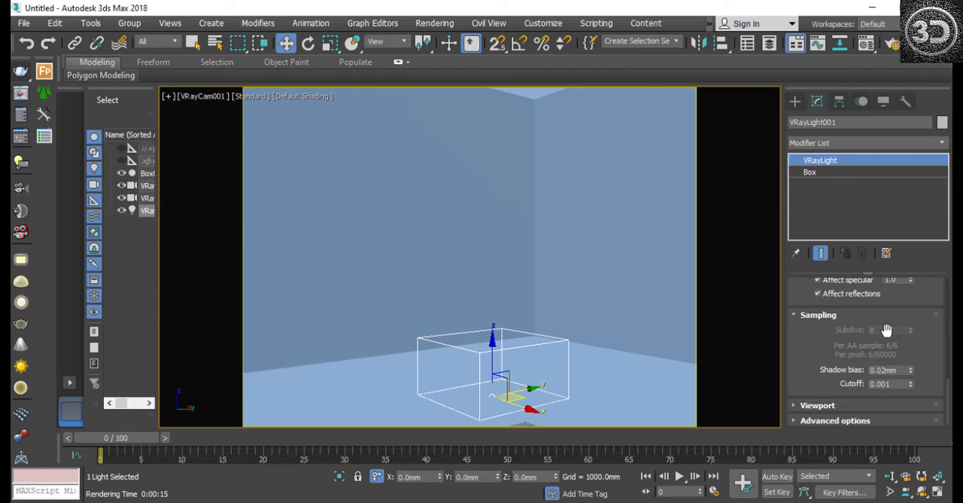
{"action": "left_click", "coordinate": [794, 404]}
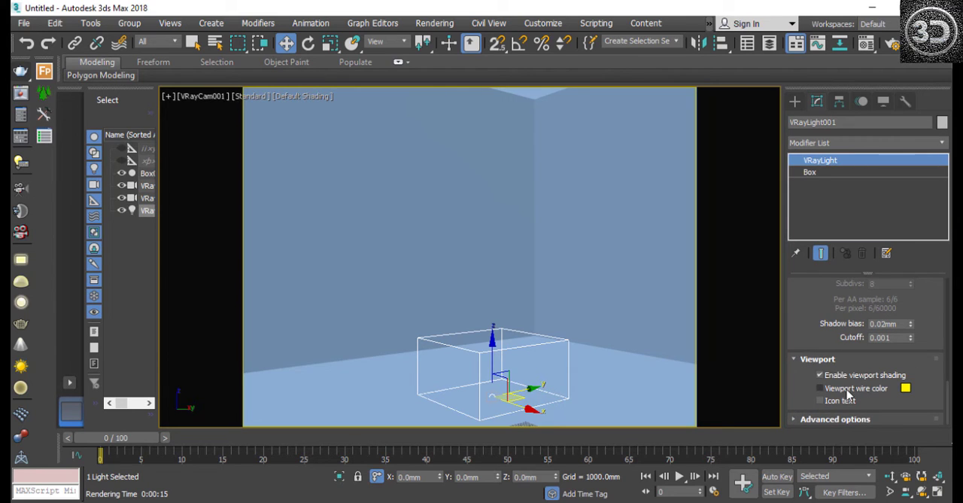
{"action": "left_click", "coordinate": [805, 418]}
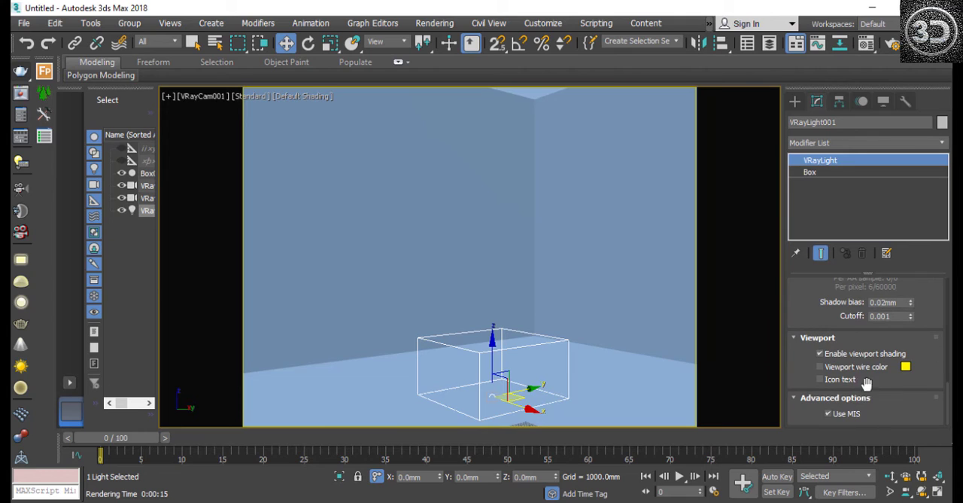
Step: Try the Targeted option in the mesh light's General settings and switch it back off
{"action": "scroll", "coordinate": [890, 358], "scroll_direction": "up", "scroll_amount": 5}
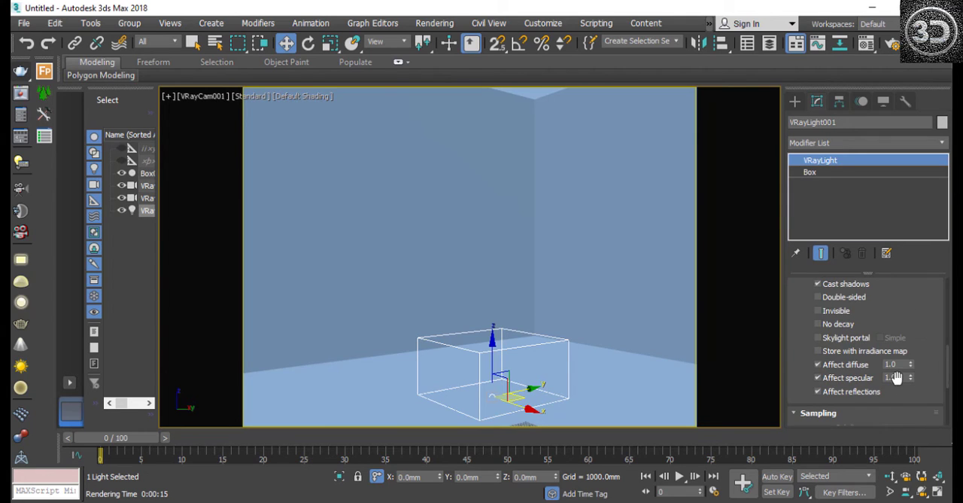
{"action": "scroll", "coordinate": [938, 376], "scroll_direction": "up", "scroll_amount": 10}
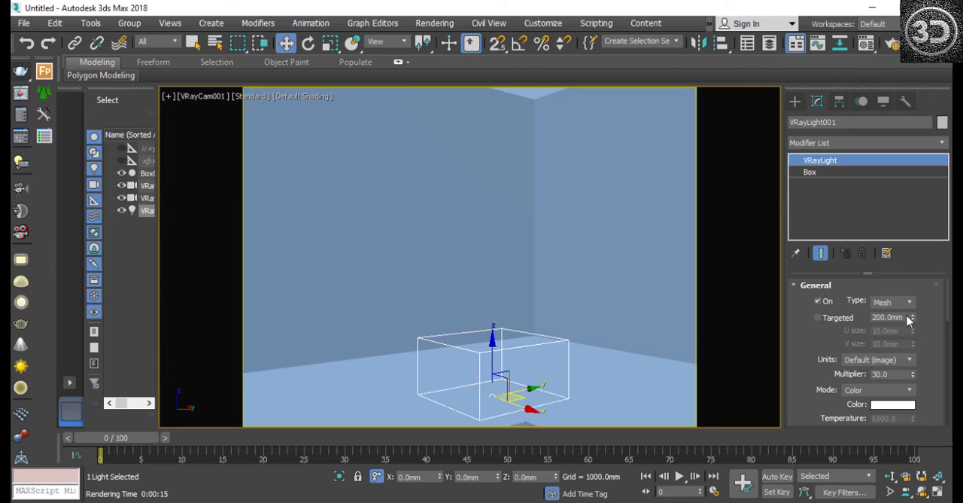
{"action": "left_click", "coordinate": [833, 318]}
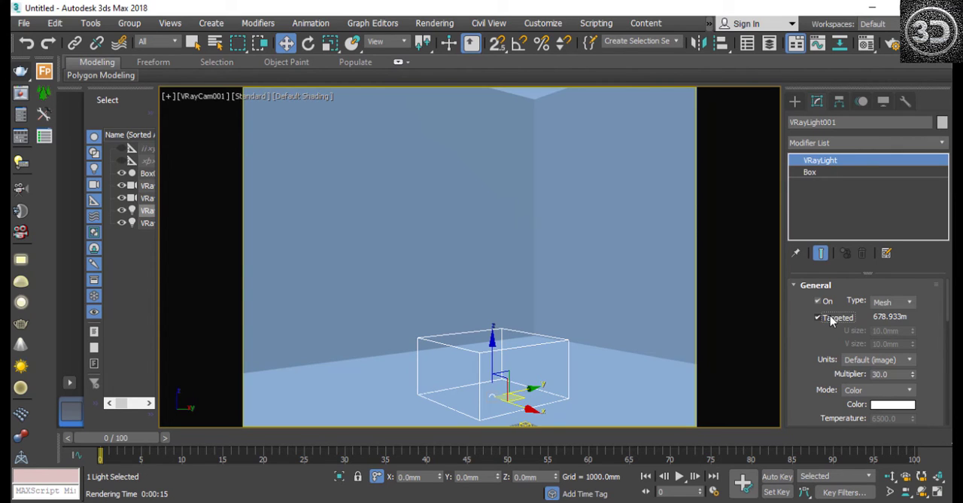
{"action": "left_click", "coordinate": [817, 318]}
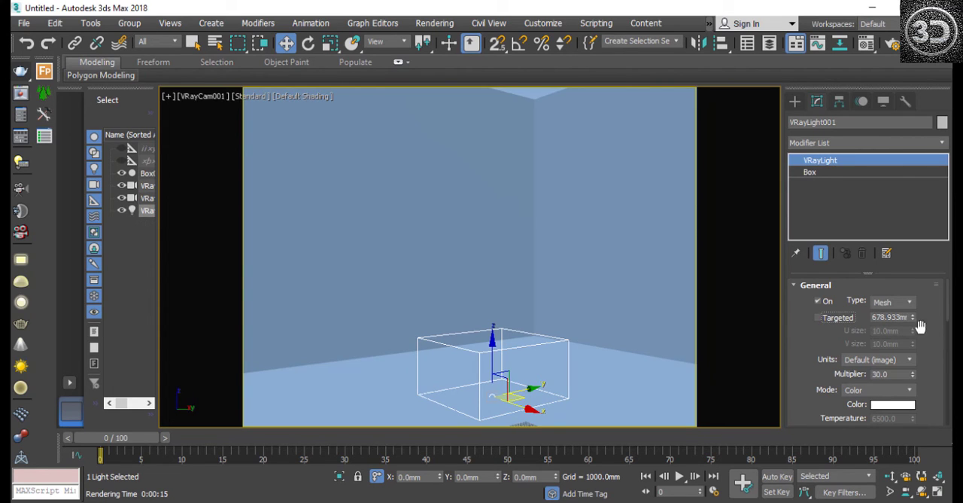
Step: Review the mesh light's parameters and the list of available V-Ray light types without choosing another type
{"action": "scroll", "coordinate": [949, 322], "scroll_direction": "down", "scroll_amount": 2}
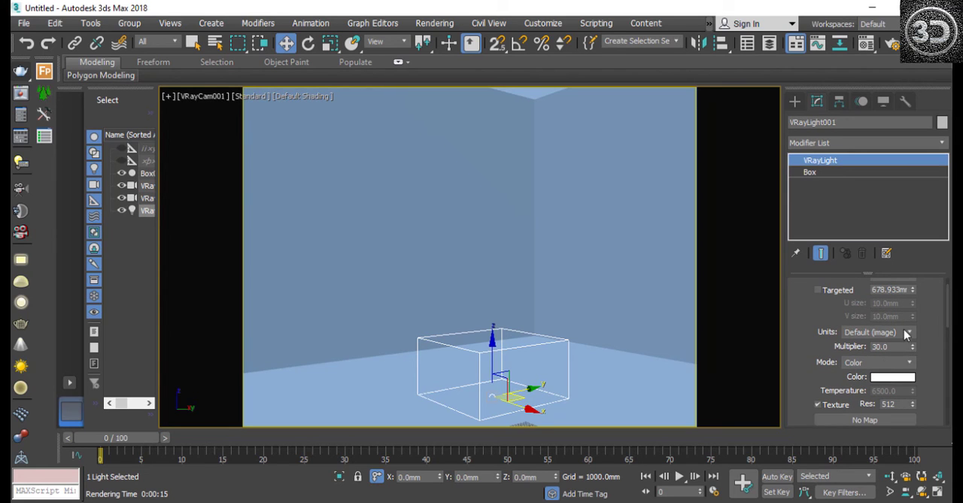
{"action": "scroll", "coordinate": [935, 313], "scroll_direction": "down", "scroll_amount": 10}
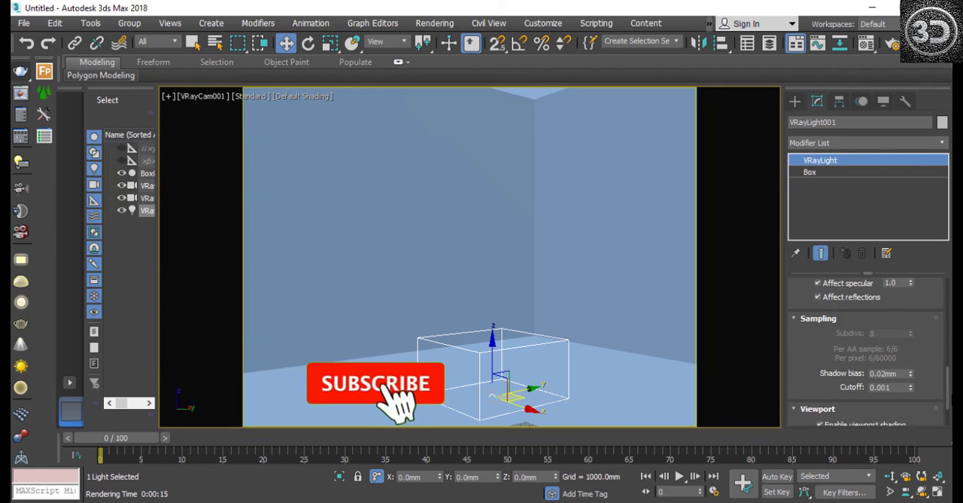
{"action": "scroll", "coordinate": [908, 315], "scroll_direction": "up", "scroll_amount": 10}
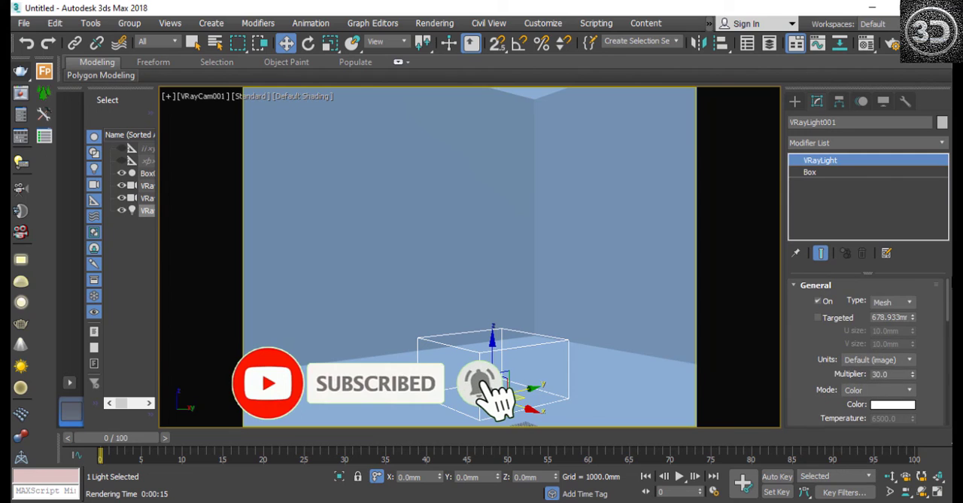
{"action": "left_click", "coordinate": [897, 303]}
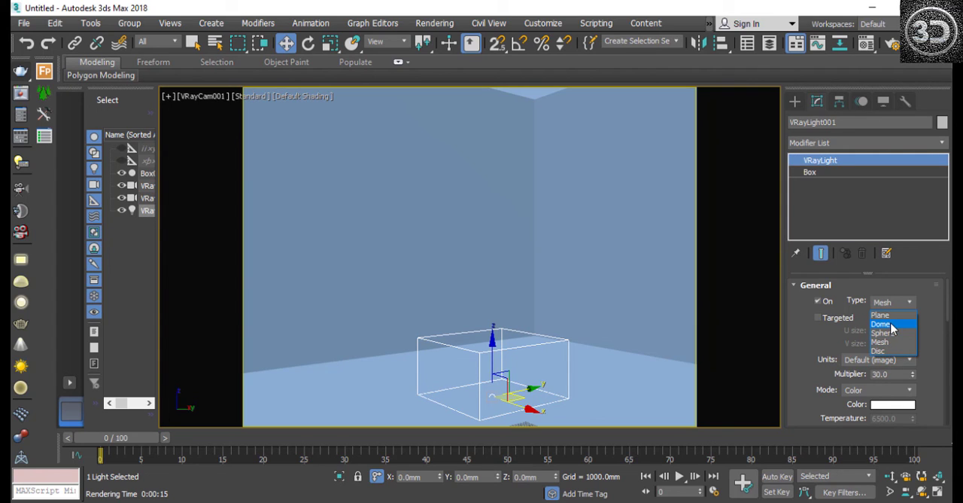
{"action": "left_click", "coordinate": [813, 331]}
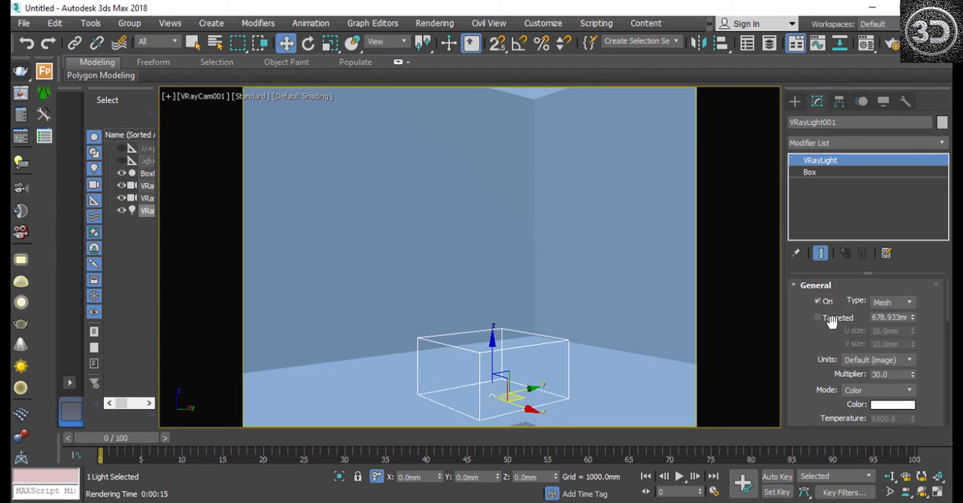